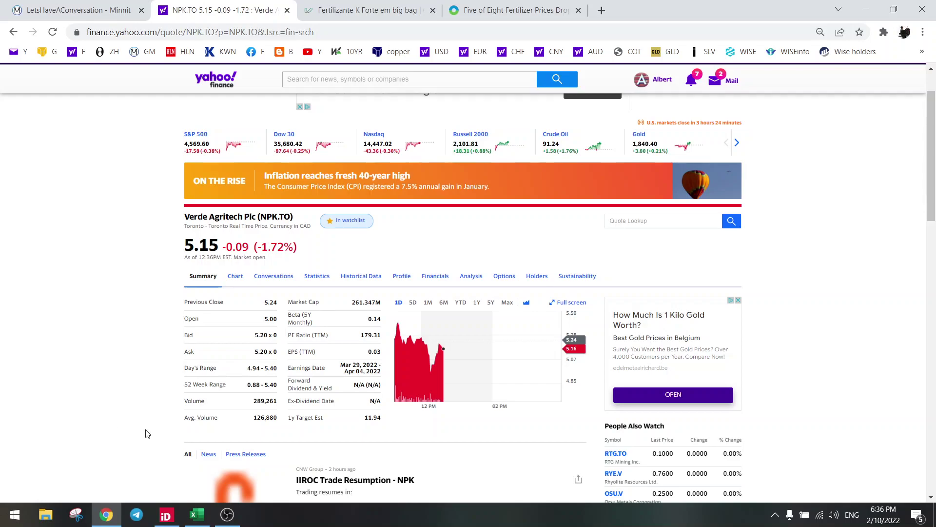
# Glance at the IIROC Trade Resumption - NPK article, then show NPK's 1Y chart and scroll the news
pyautogui.click(352, 482)
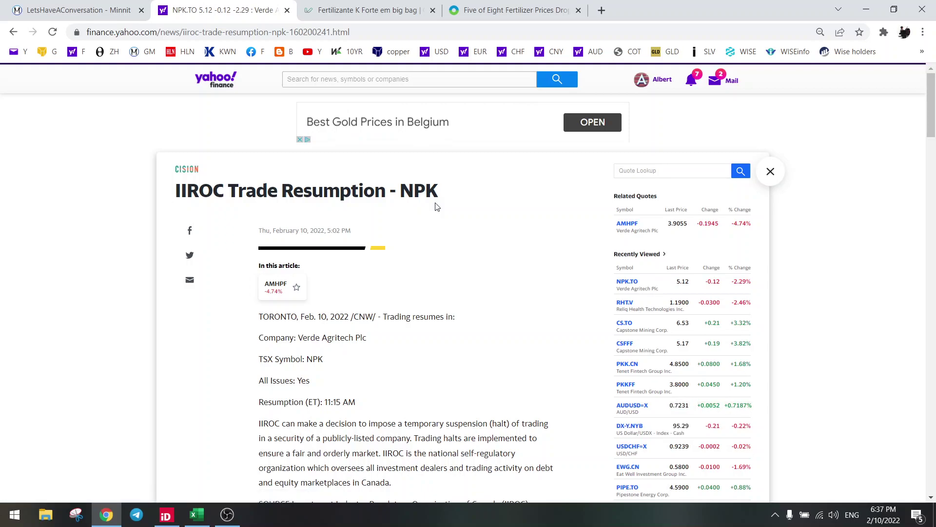
pyautogui.click(770, 171)
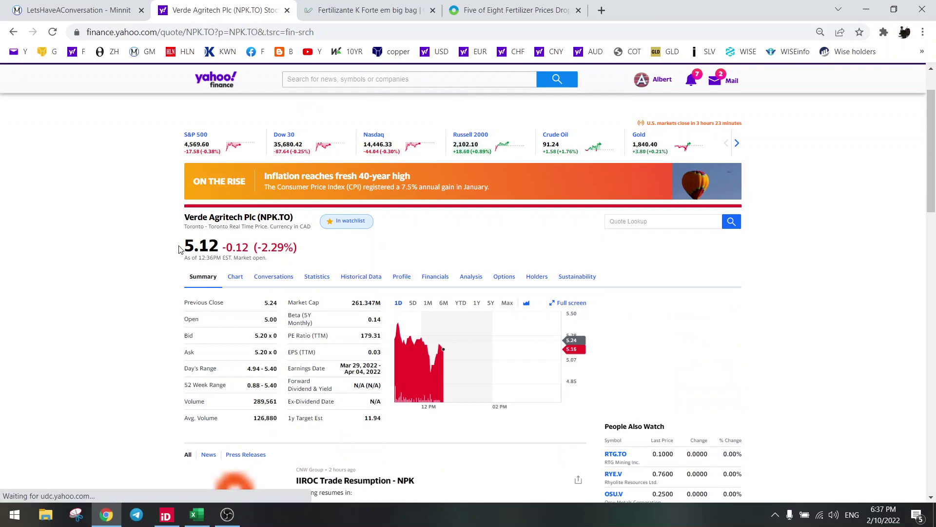
pyautogui.click(477, 303)
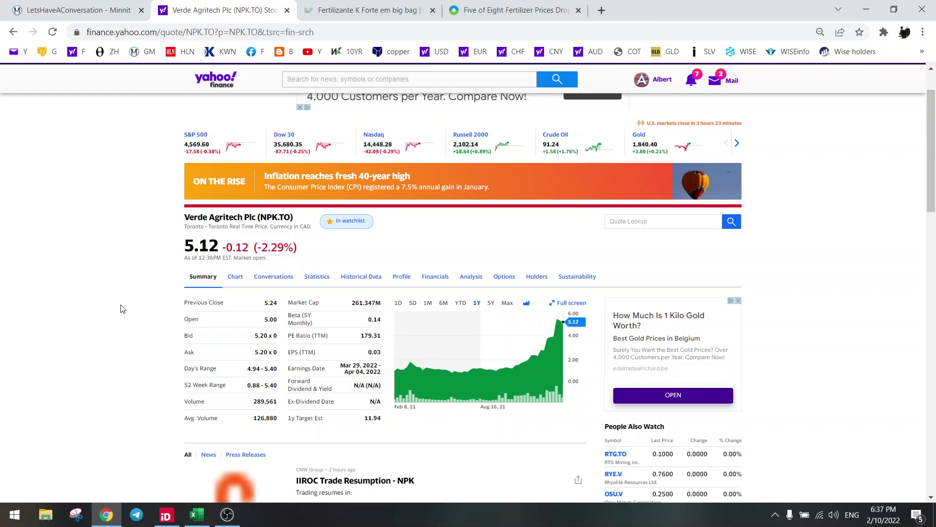
pyautogui.scroll(-5, 122, 309)
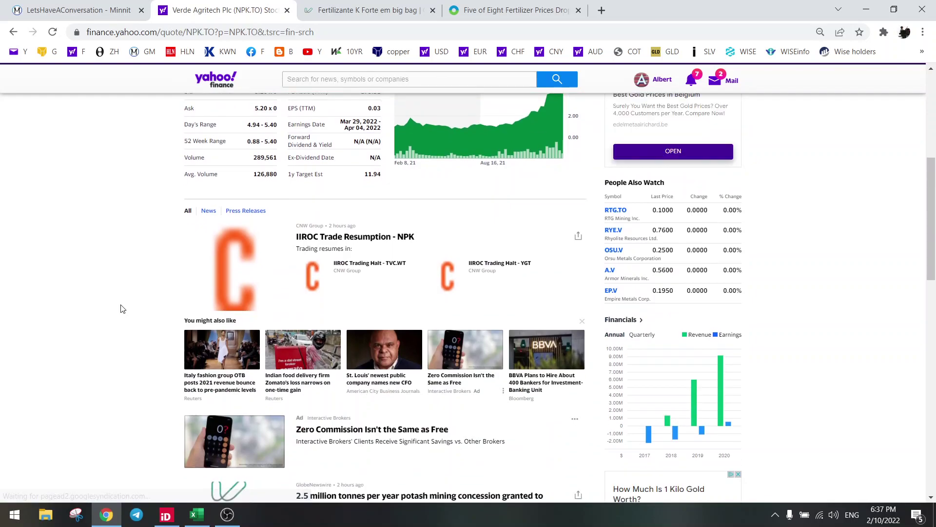
pyautogui.scroll(-3, 211, 310)
pyautogui.scroll(-3, 211, 310)
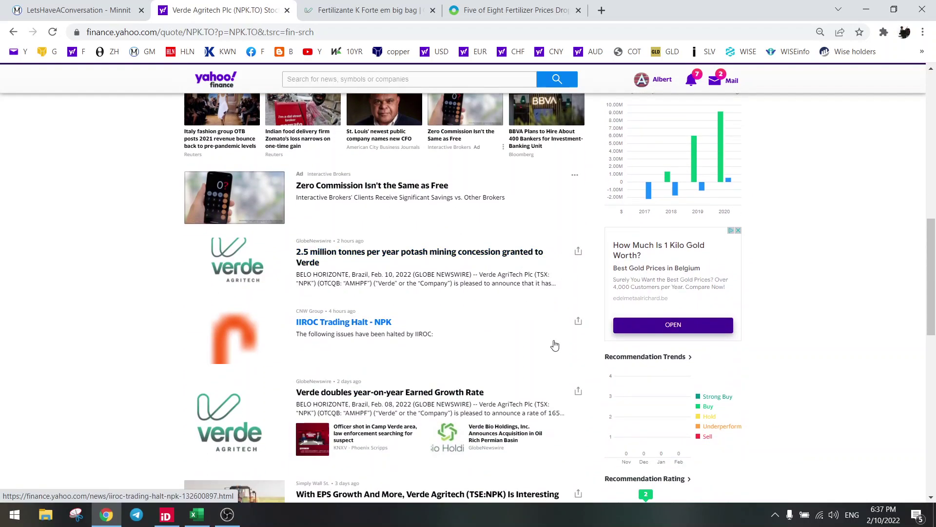
# Read the potash concession article down to its licences, permits and 2022 guidance tables
pyautogui.click(426, 252)
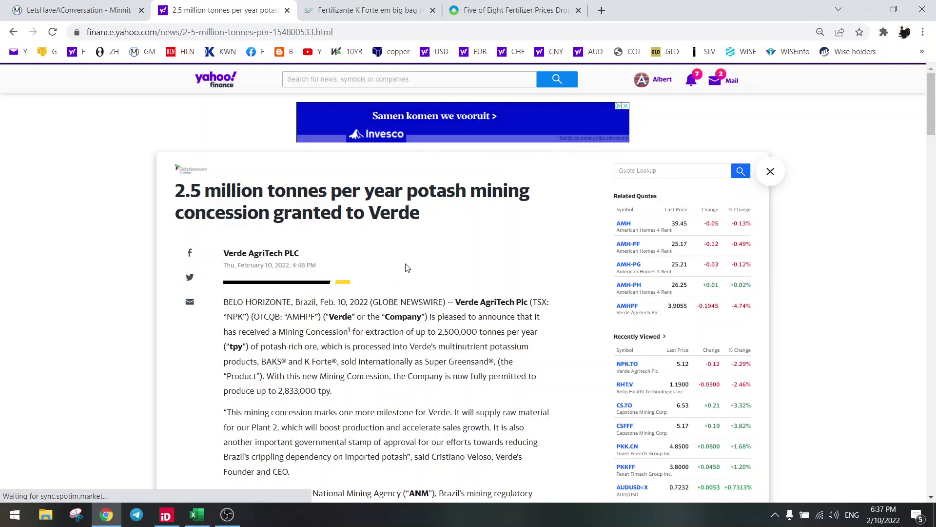
pyautogui.scroll(-3, 408, 268)
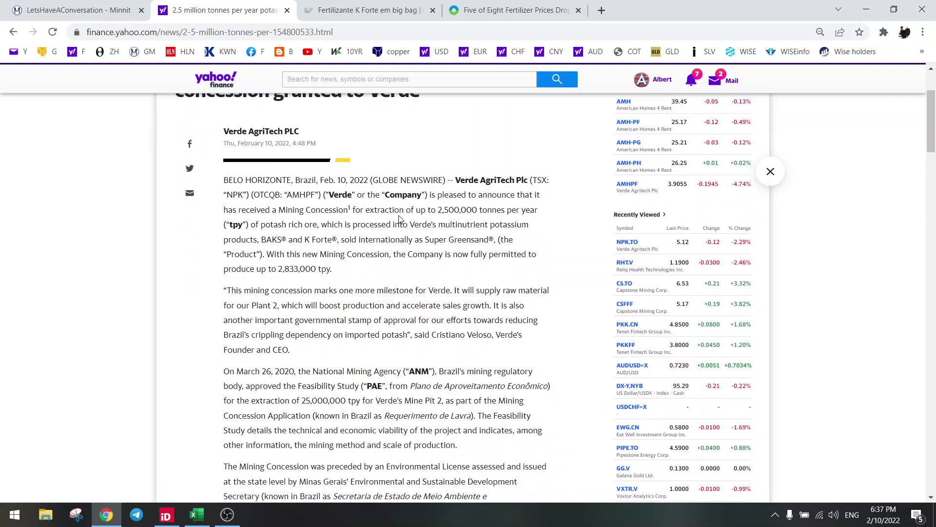
pyautogui.scroll(3, 398, 218)
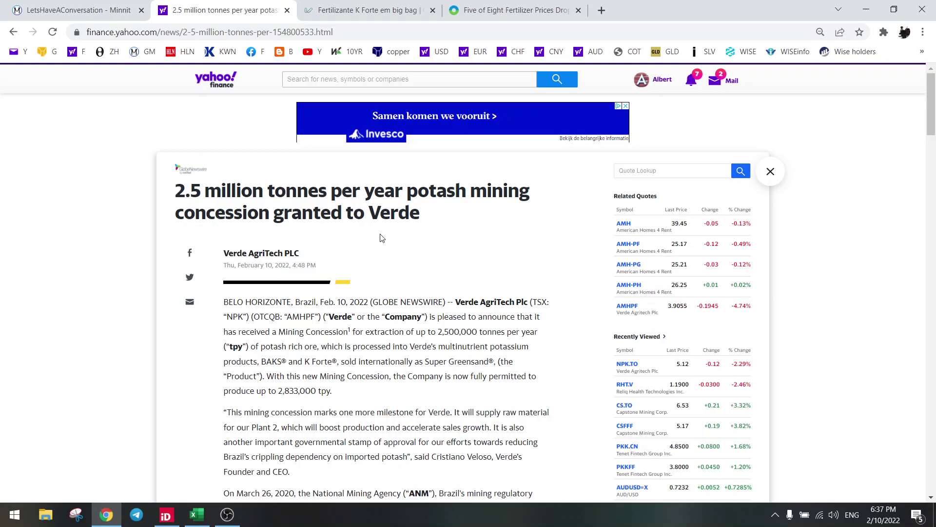
pyautogui.scroll(-2, 370, 259)
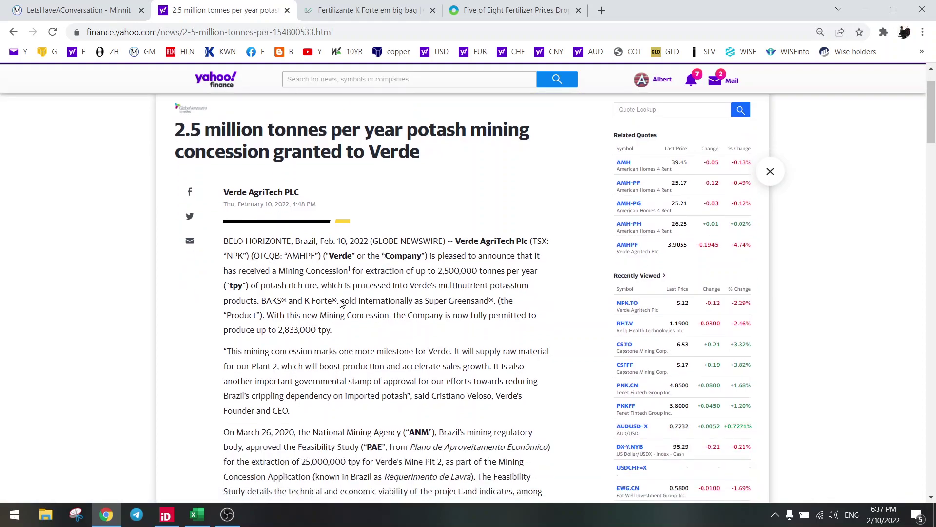
pyautogui.scroll(-3, 341, 303)
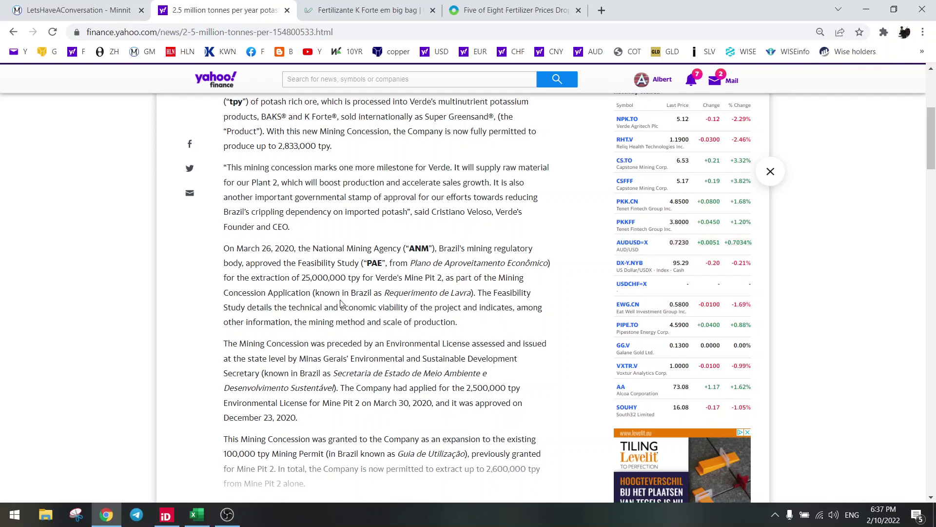
pyautogui.scroll(-2, 341, 303)
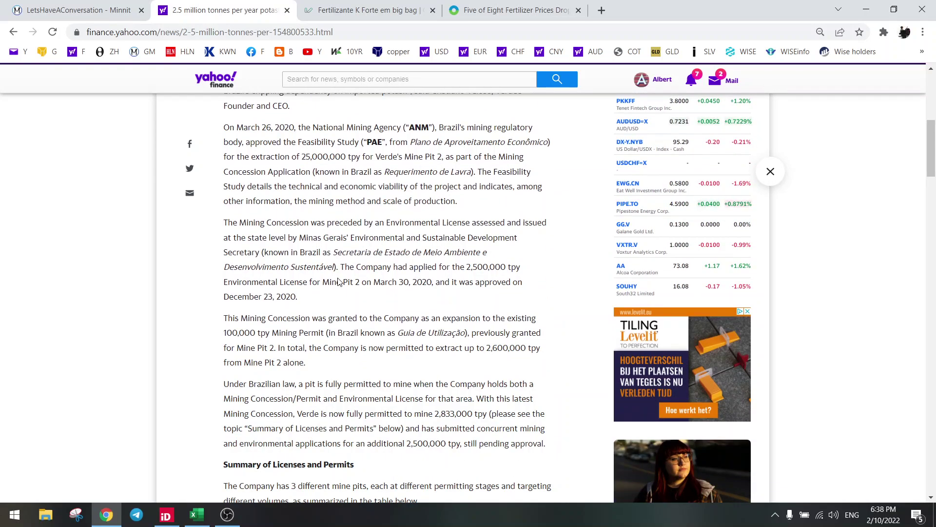
pyautogui.scroll(-6, 339, 281)
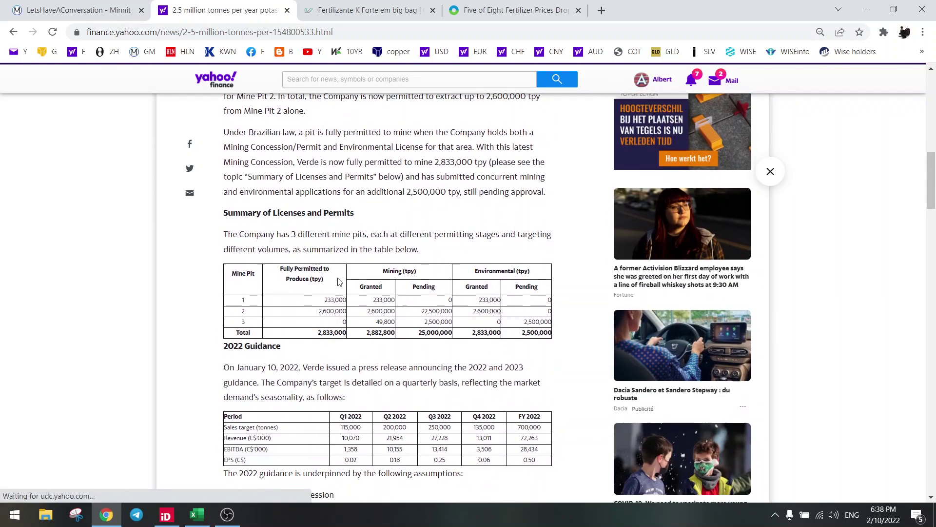
pyautogui.scroll(1, 339, 281)
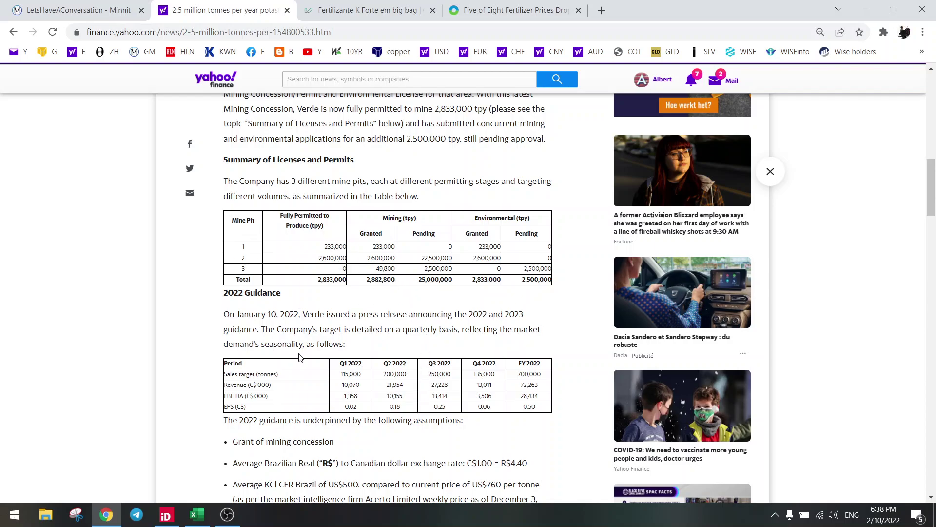
# Switch to the Miners workbook's NPK sheet
pyautogui.click(196, 515)
pyautogui.scroll(-5, 504, 299)
pyautogui.scroll(5, 504, 298)
pyautogui.scroll(1, 504, 298)
pyautogui.click(507, 271)
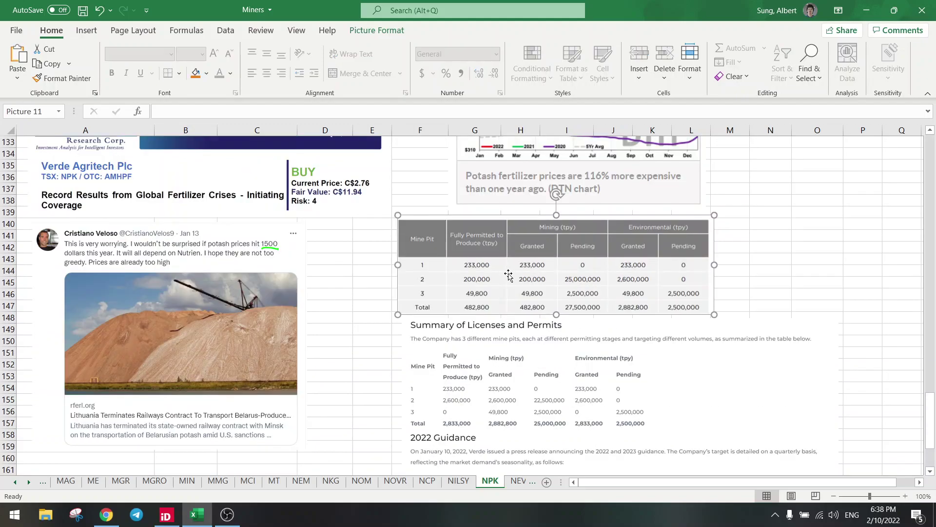
pyautogui.click(359, 286)
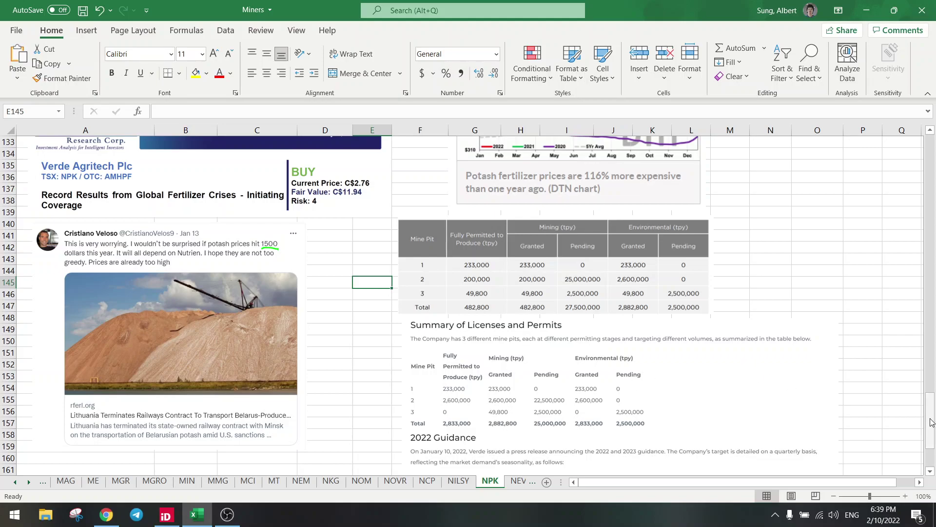
# Check the AISC per tonne of 240 and the 2021–2023 production figures in B13:B15
pyautogui.moveTo(931, 420); pyautogui.dragTo(931, 146)
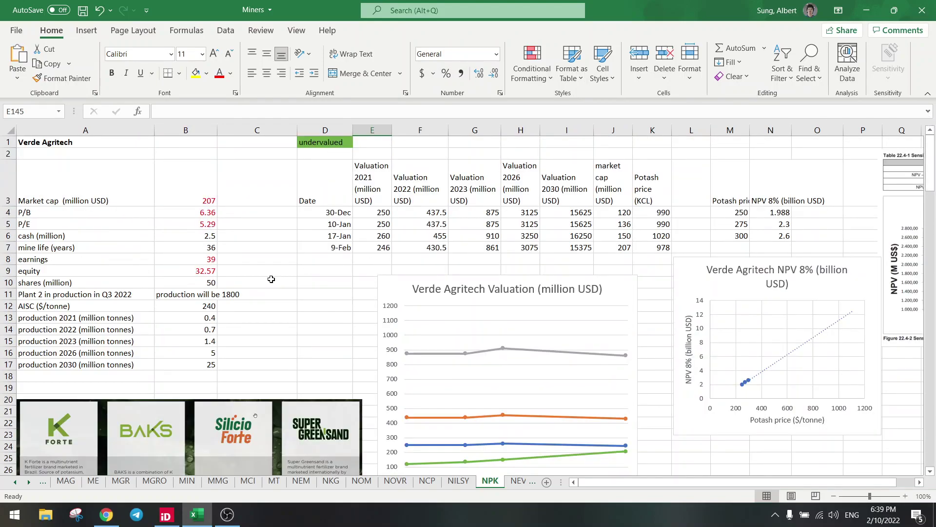
pyautogui.click(192, 308)
pyautogui.click(179, 318)
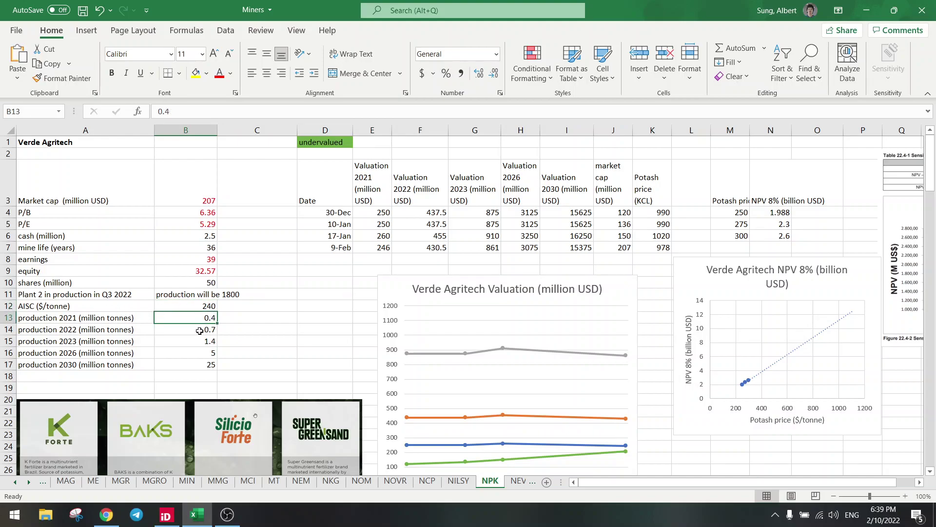
pyautogui.click(199, 331)
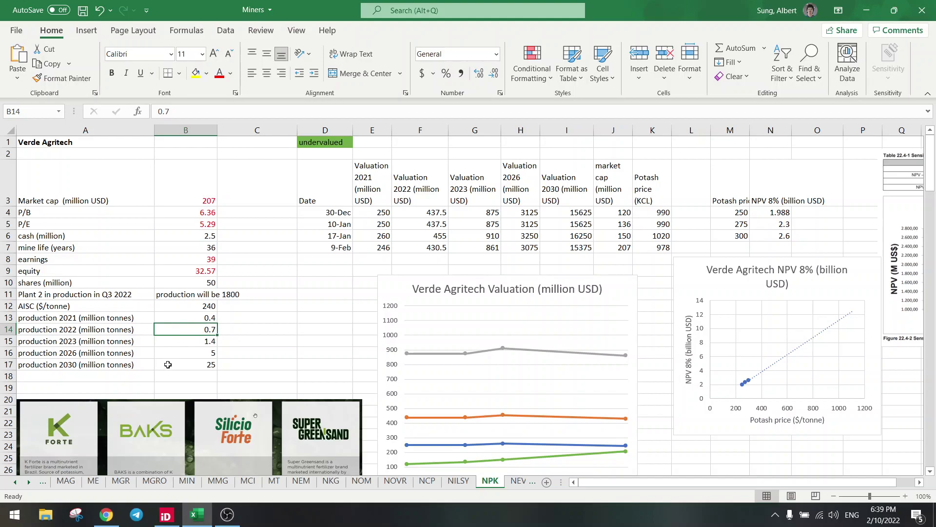
pyautogui.click(199, 341)
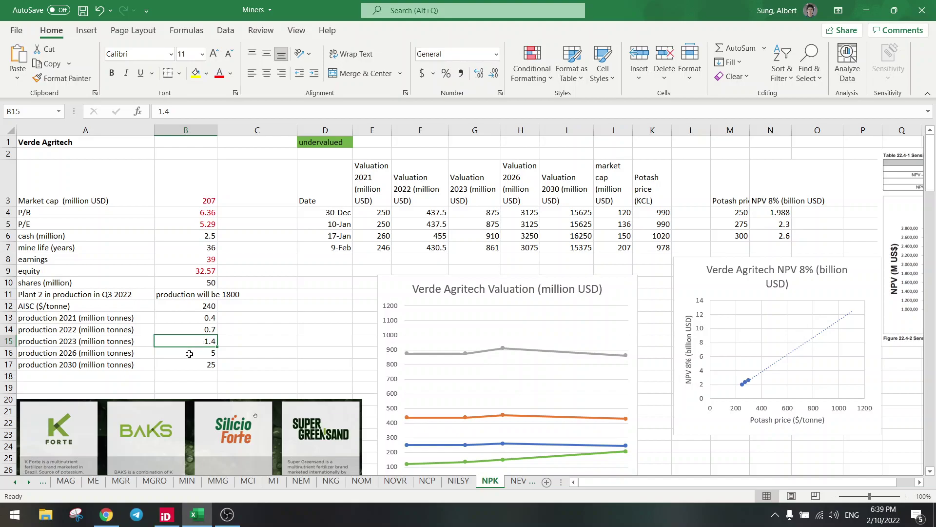
# Revisit 2021 production 0.4, 2022 production 0.7, 2023 production and 2026 production in B16
pyautogui.scroll(-16, 556, 277)
pyautogui.scroll(-20, 562, 276)
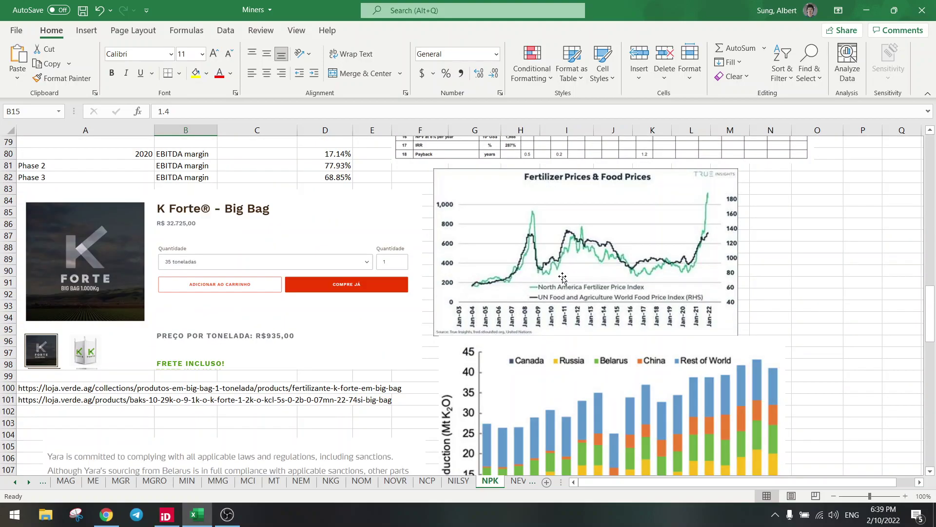
pyautogui.scroll(-7, 562, 278)
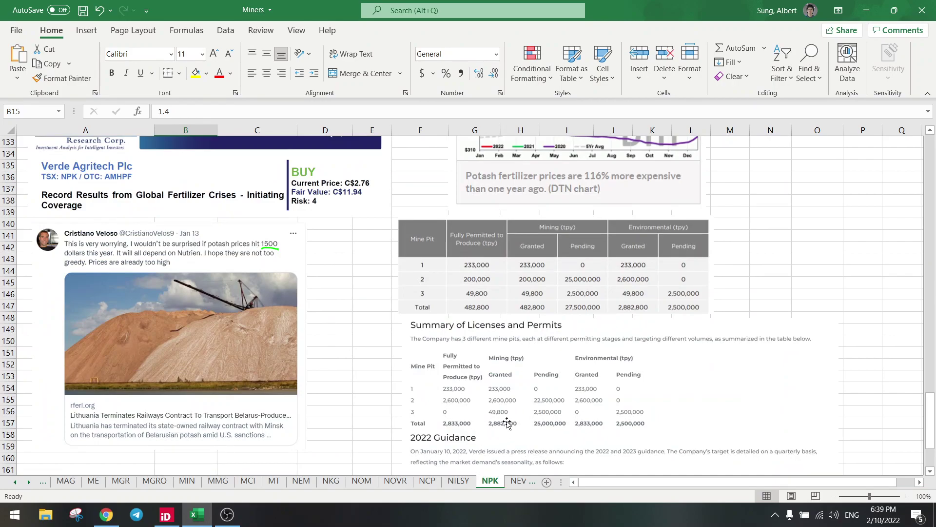
pyautogui.scroll(18, 460, 329)
pyautogui.scroll(20, 460, 329)
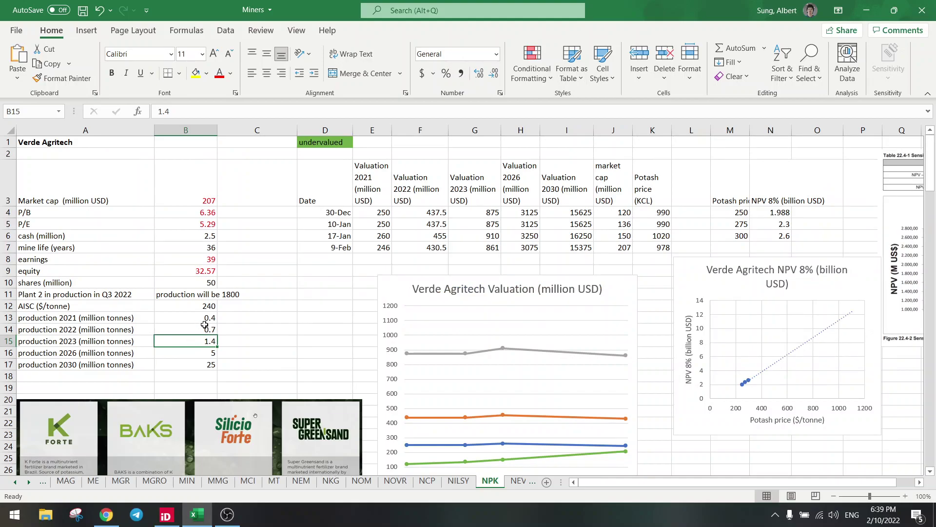
pyautogui.click(205, 320)
pyautogui.click(207, 330)
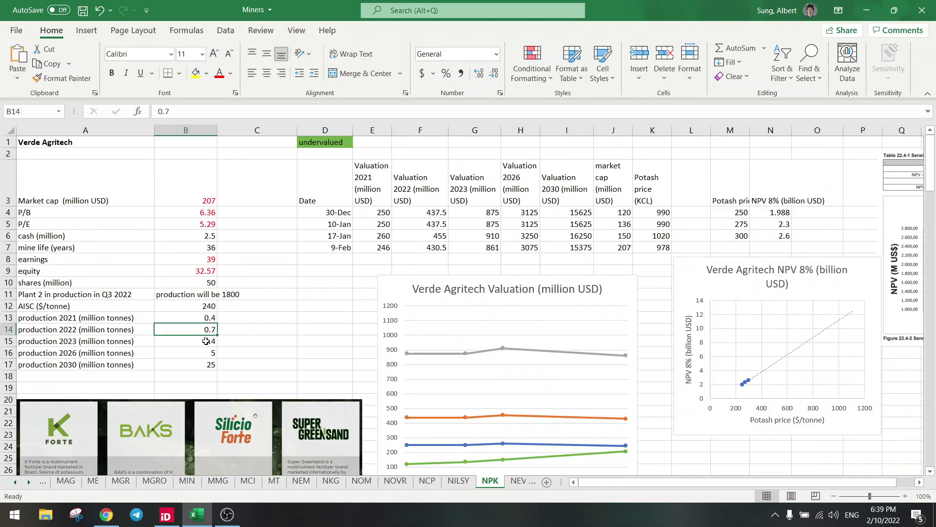
pyautogui.click(206, 340)
pyautogui.click(203, 353)
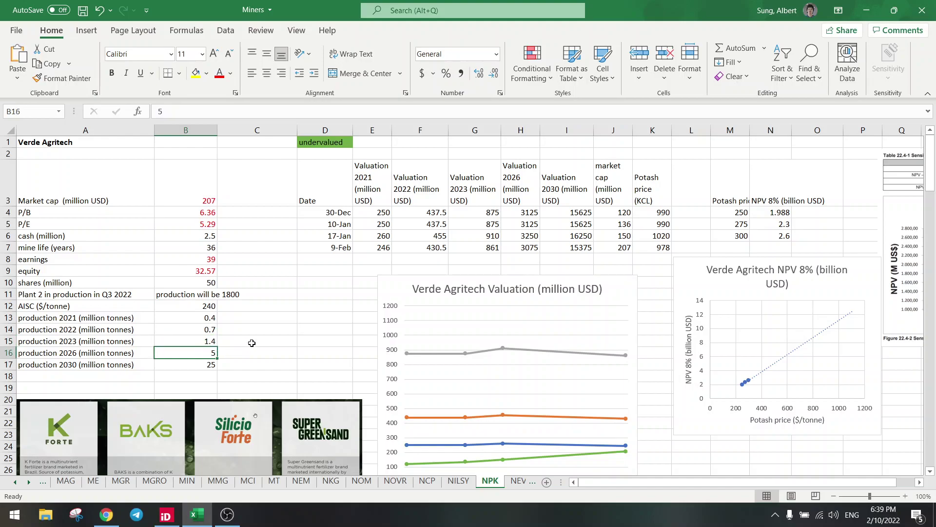
# Compare 2022 production of 0.7 against 2026 production of 5
pyautogui.click(199, 330)
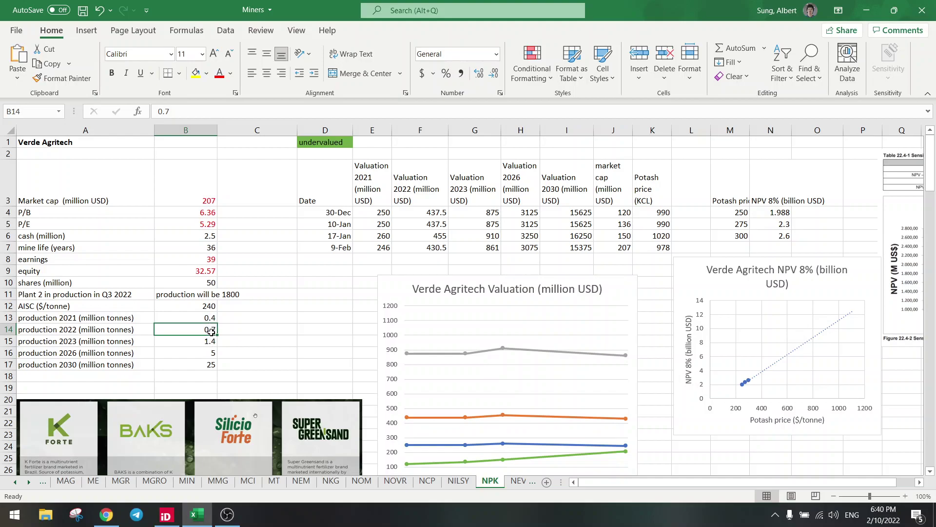
pyautogui.click(208, 354)
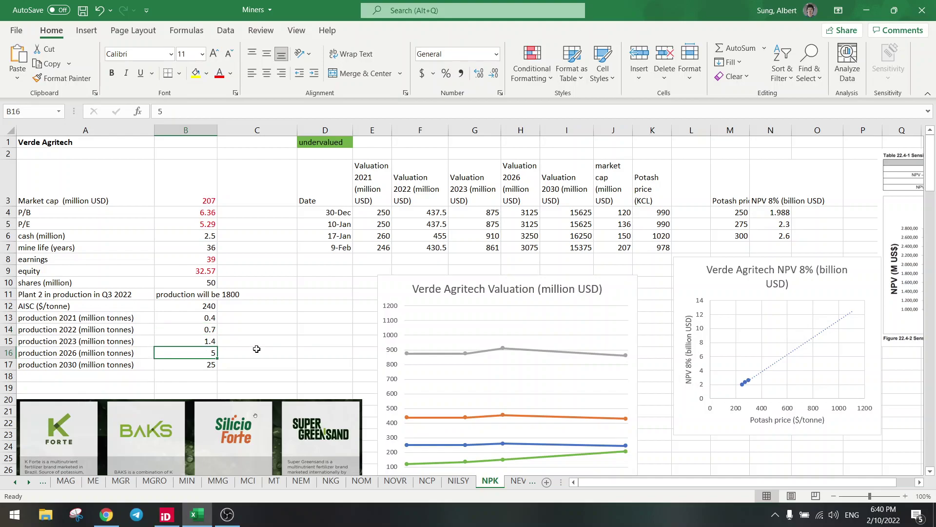
pyautogui.click(209, 330)
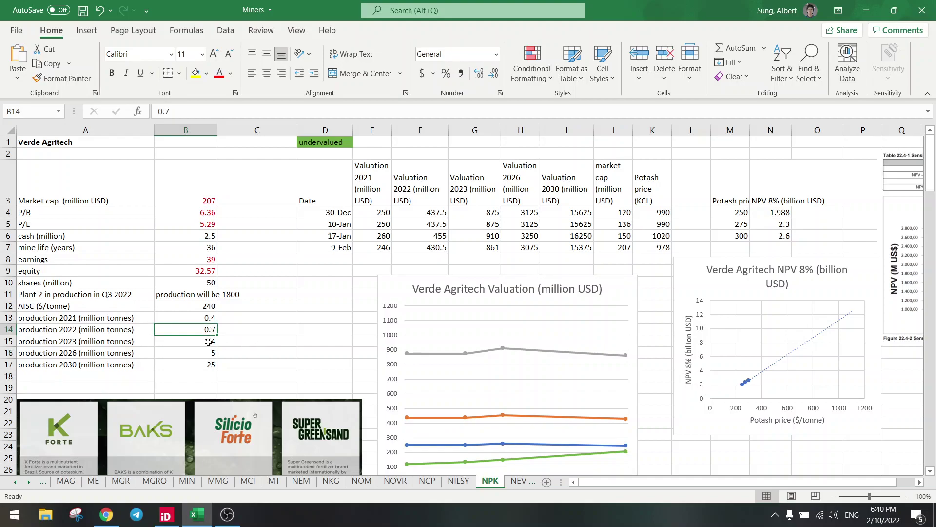
pyautogui.click(209, 354)
pyautogui.click(208, 329)
pyautogui.click(289, 332)
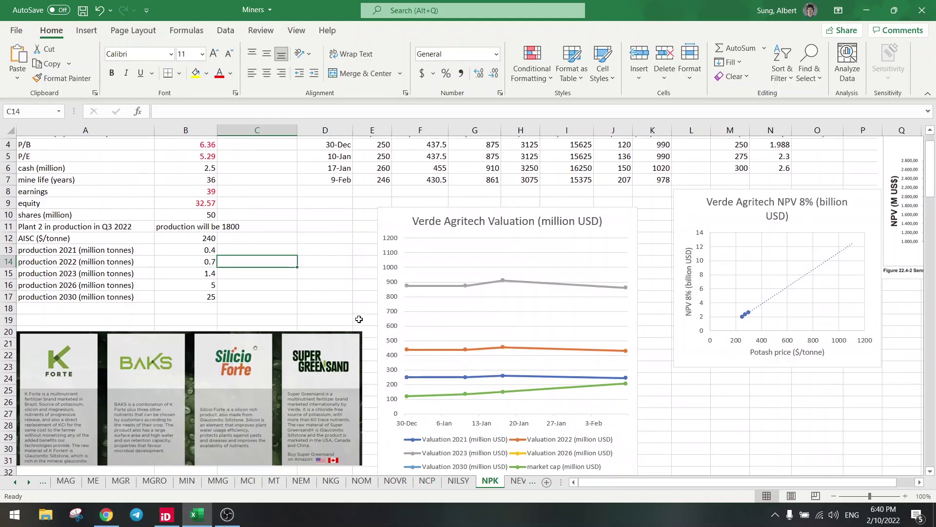
# Select the Valuation 2023 line in the valuation chart
pyautogui.scroll(-1, 358, 317)
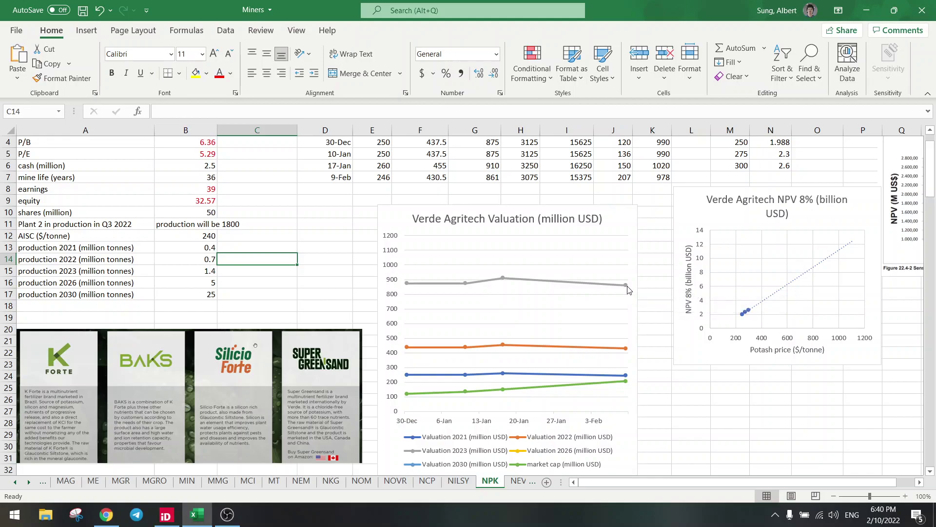
pyautogui.click(626, 285)
pyautogui.scroll(1, 632, 288)
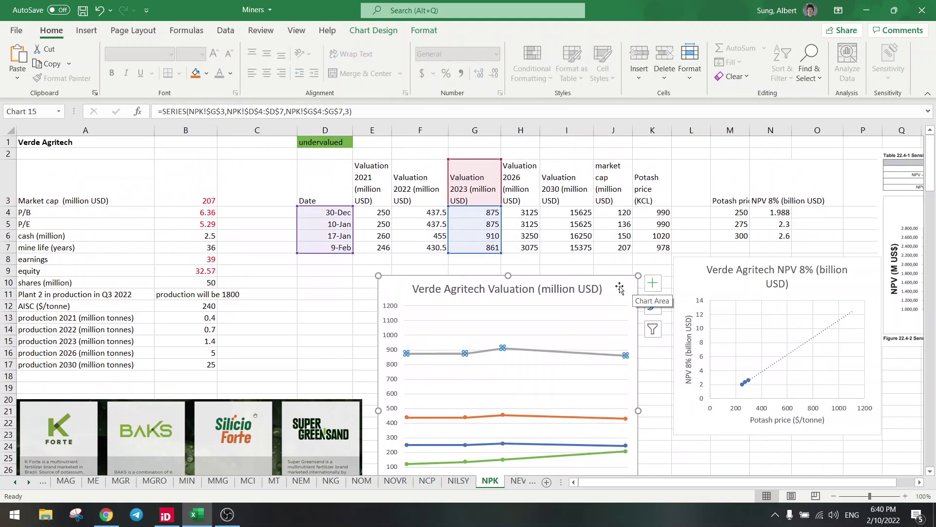
# In Chrome, view the fertilizer price article, then highlight K Forte big bag's R$852,00 per tonne
pyautogui.click(106, 514)
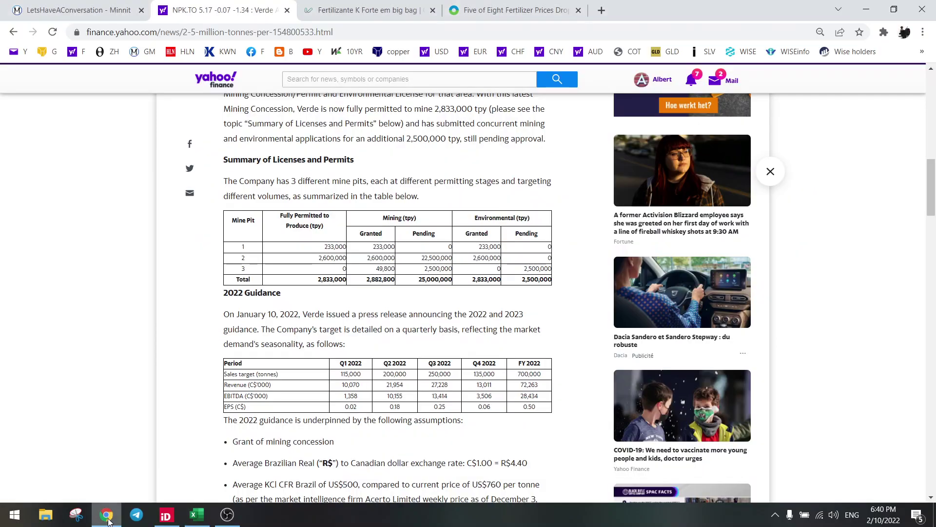
pyautogui.click(487, 11)
pyautogui.scroll(-3, 508, 274)
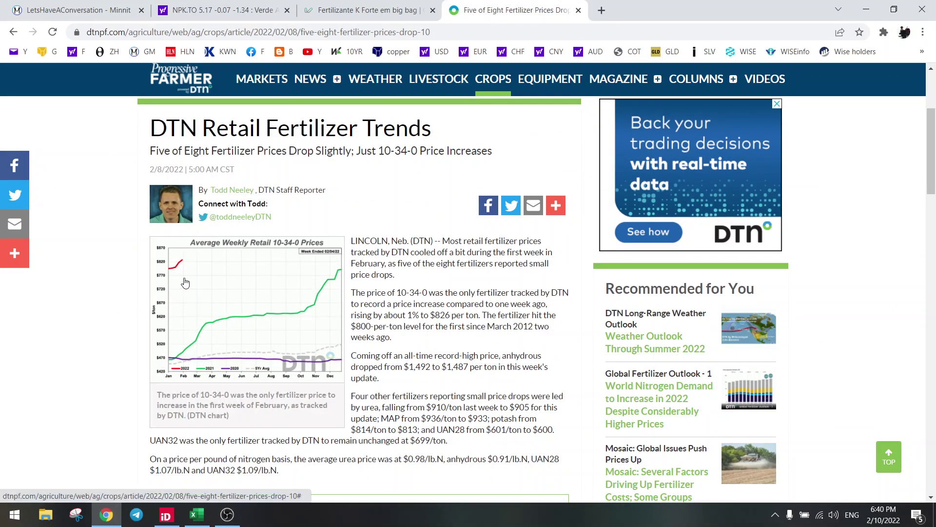
pyautogui.click(349, 12)
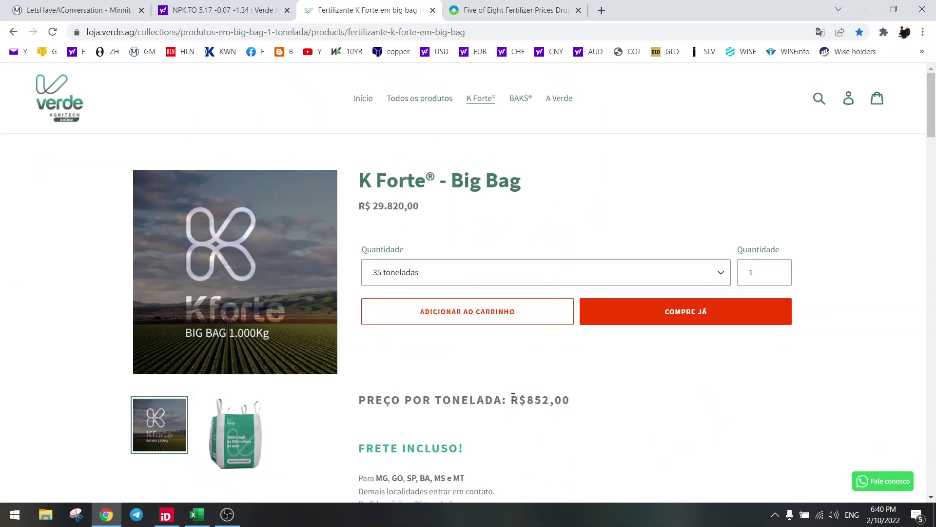
pyautogui.moveTo(510, 400); pyautogui.dragTo(573, 401)
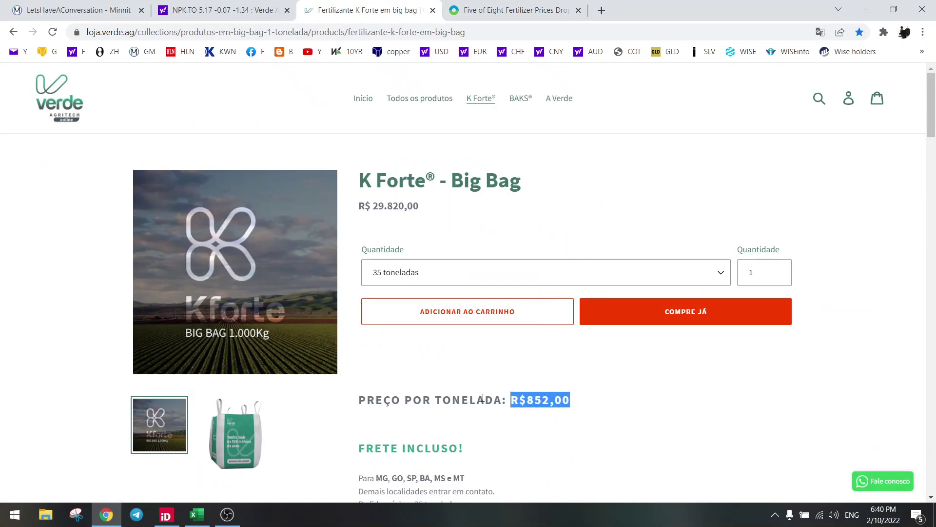
# In Excel, check the latest potash price of 978 and the 9-Feb market cap of 207
pyautogui.click(197, 515)
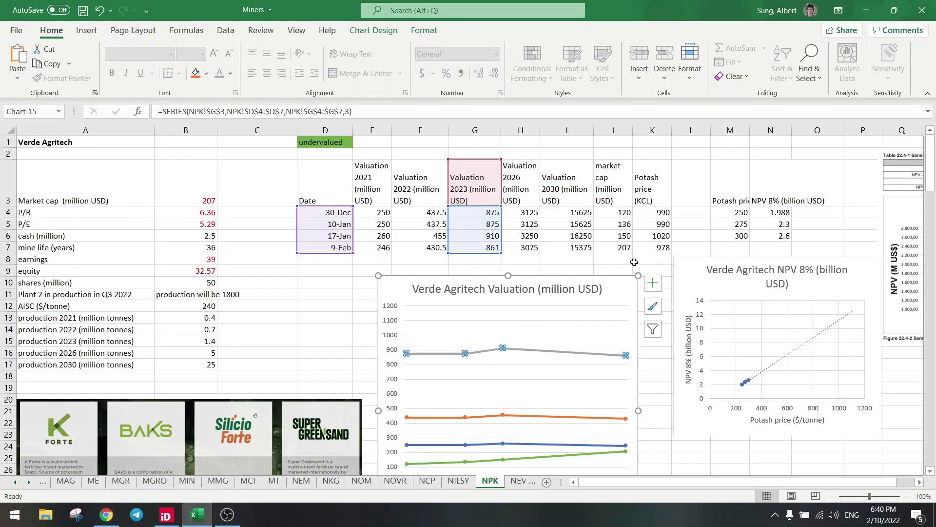
pyautogui.click(653, 248)
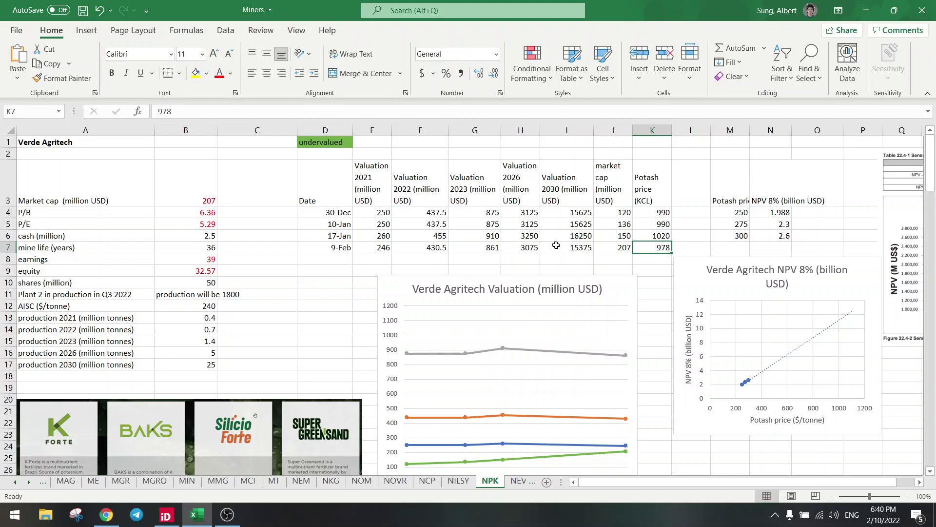
pyautogui.click(617, 247)
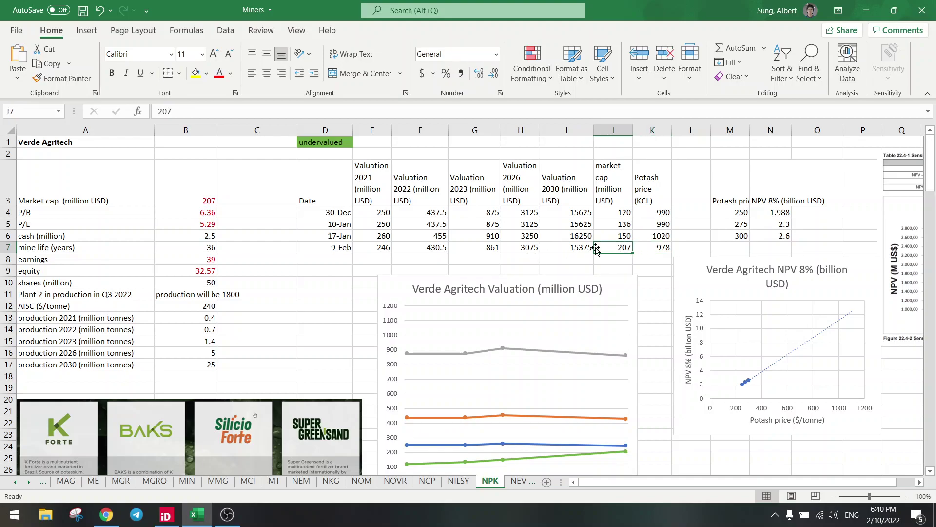
# Select the Valuation 2023 series and reveal G7's formula =$B$15*(K7-$B$12)*5/6
pyautogui.scroll(-1, 632, 233)
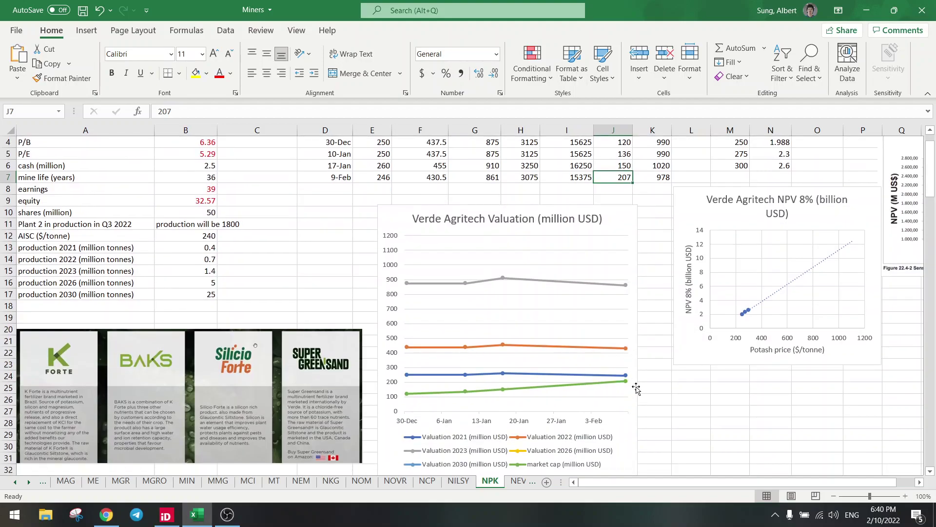
pyautogui.moveTo(627, 386)
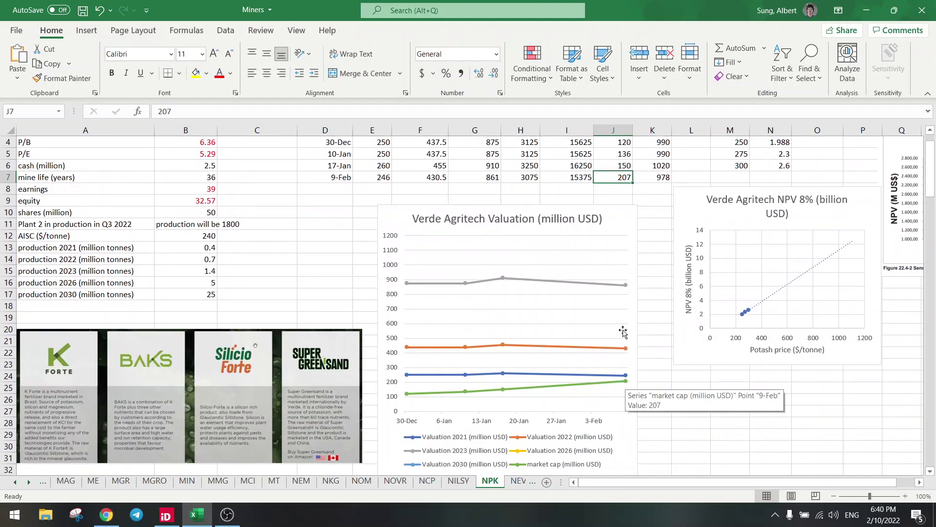
pyautogui.click(624, 287)
pyautogui.scroll(1, 591, 286)
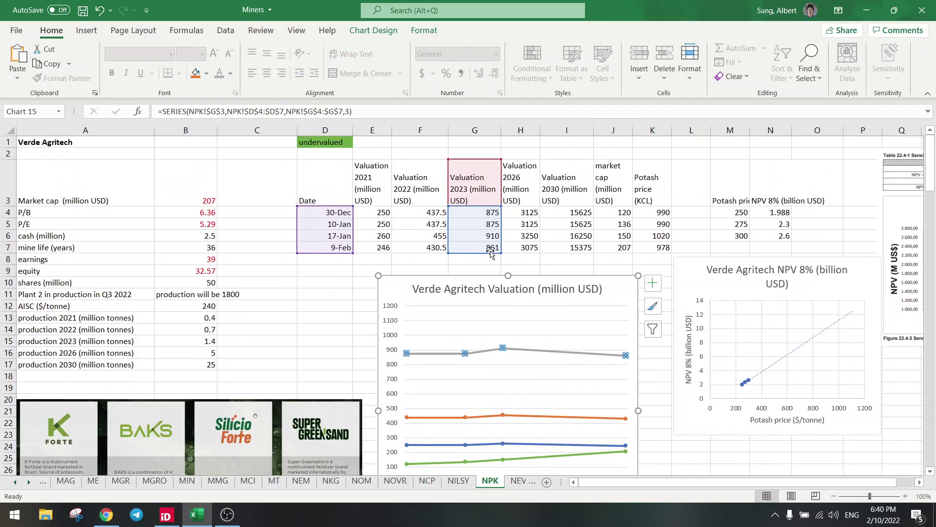
pyautogui.click(487, 247)
pyautogui.click(280, 109)
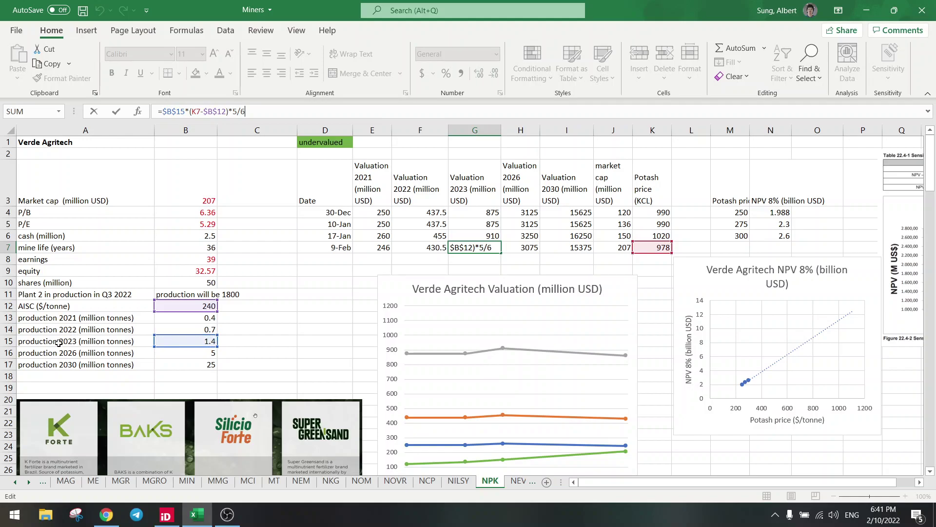
# Leave G7 unchanged and compare 2023 production of 1.4 with the Valuation 2023 line ending at 861
pyautogui.click(213, 352)
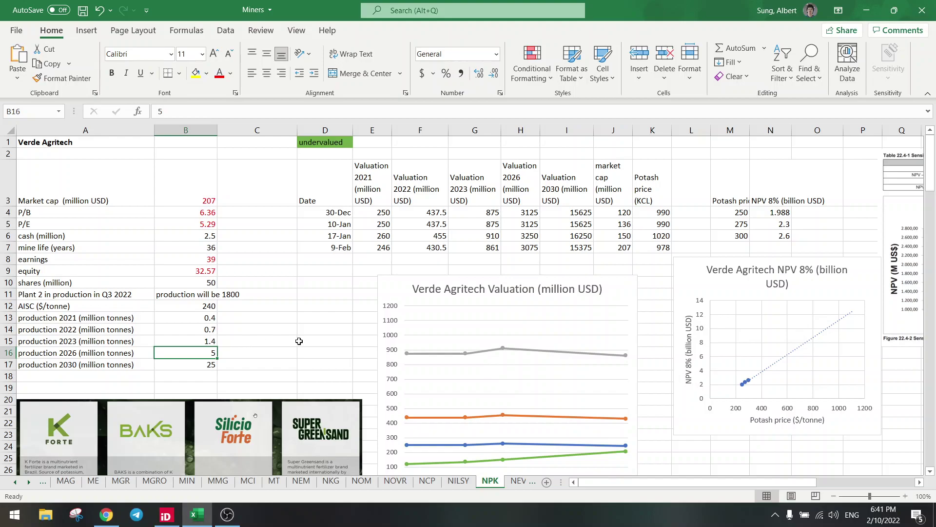
pyautogui.click(210, 340)
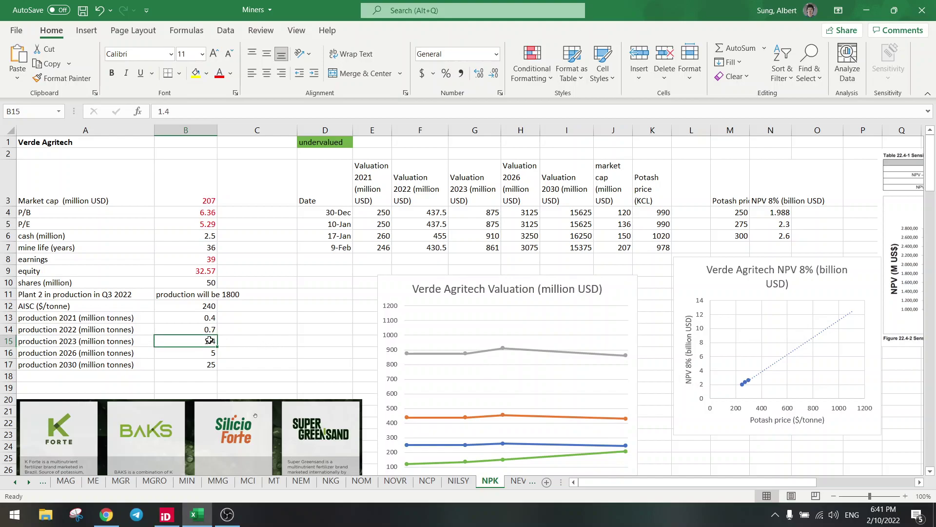
pyautogui.click(626, 355)
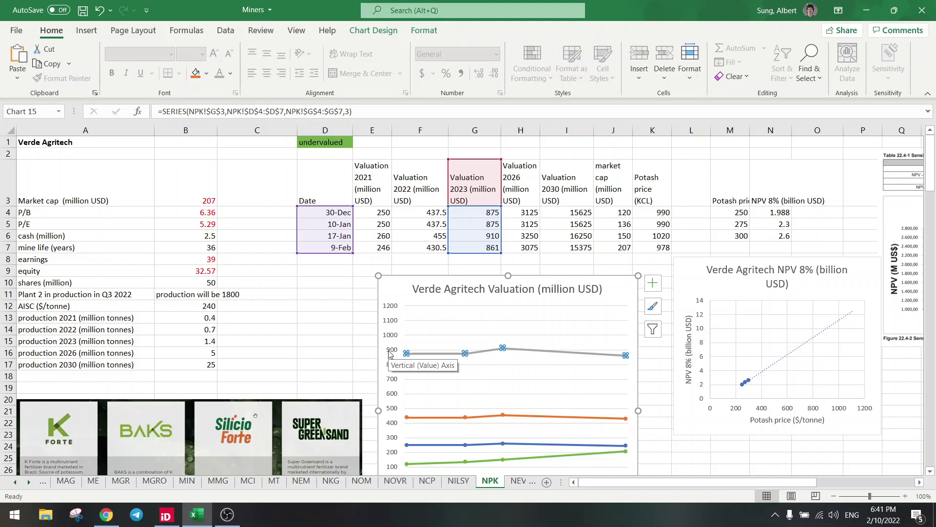
pyautogui.click(317, 337)
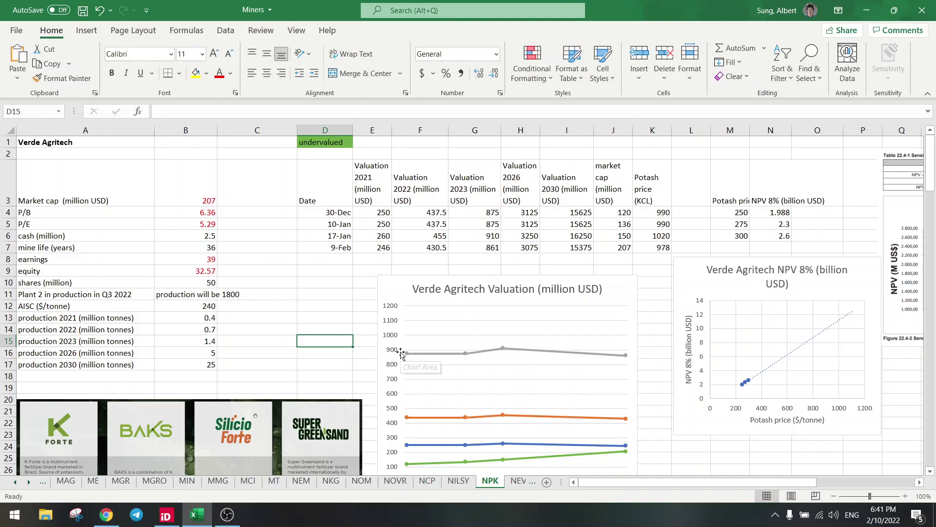
pyautogui.moveTo(626, 454)
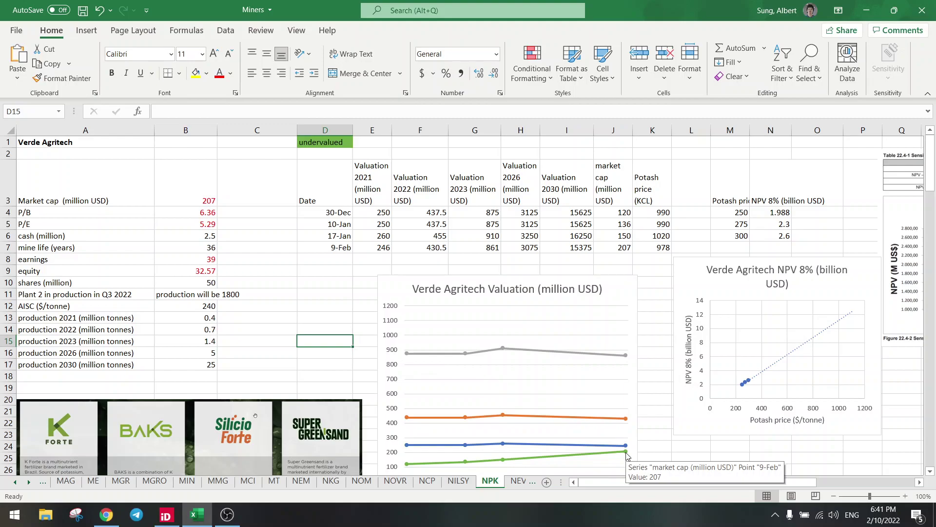
pyautogui.click(627, 453)
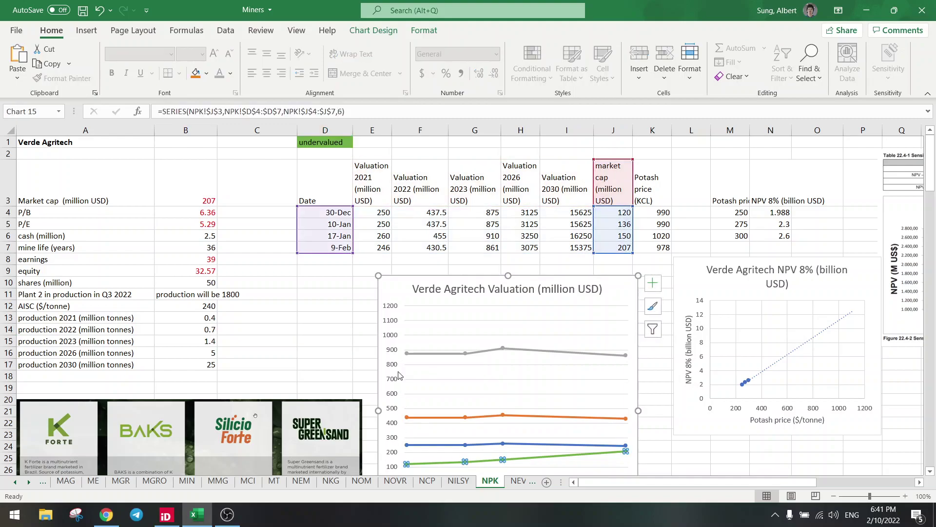
pyautogui.click(307, 306)
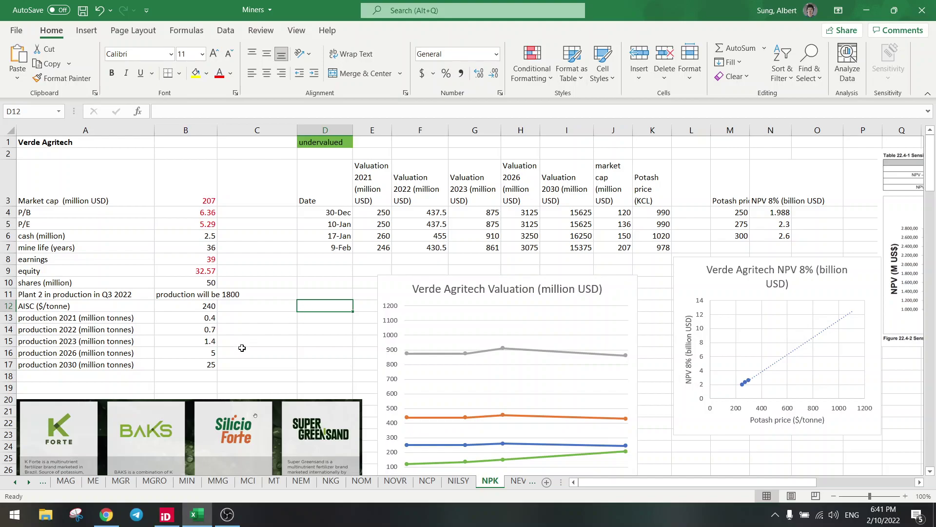
# Return to the NPK.TO concession article and read its 2,833,000 tpy fully permitted paragraphs
pyautogui.click(107, 514)
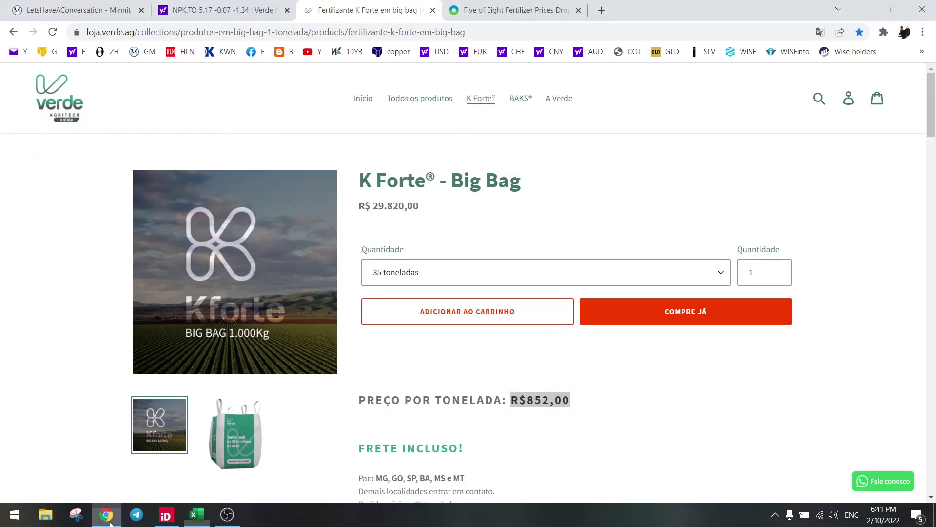
pyautogui.click(234, 10)
pyautogui.scroll(10, 301, 298)
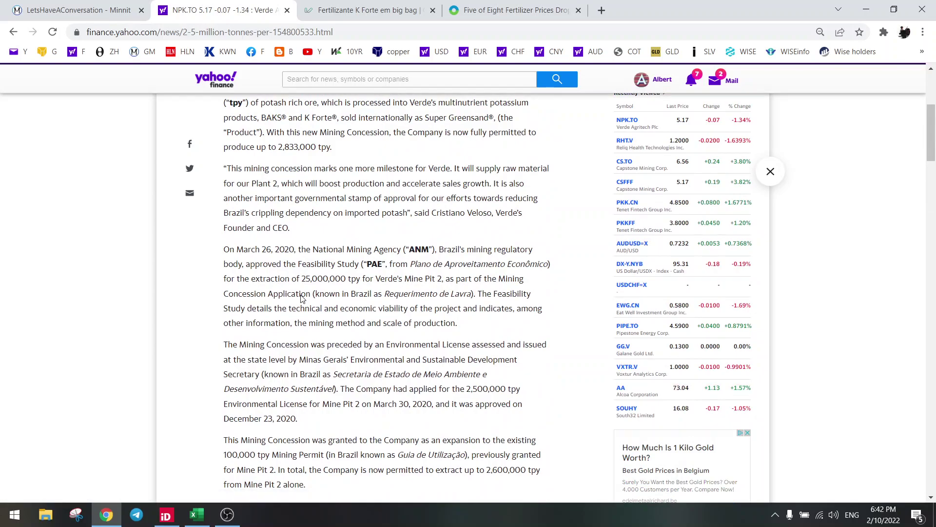
pyautogui.scroll(3, 301, 299)
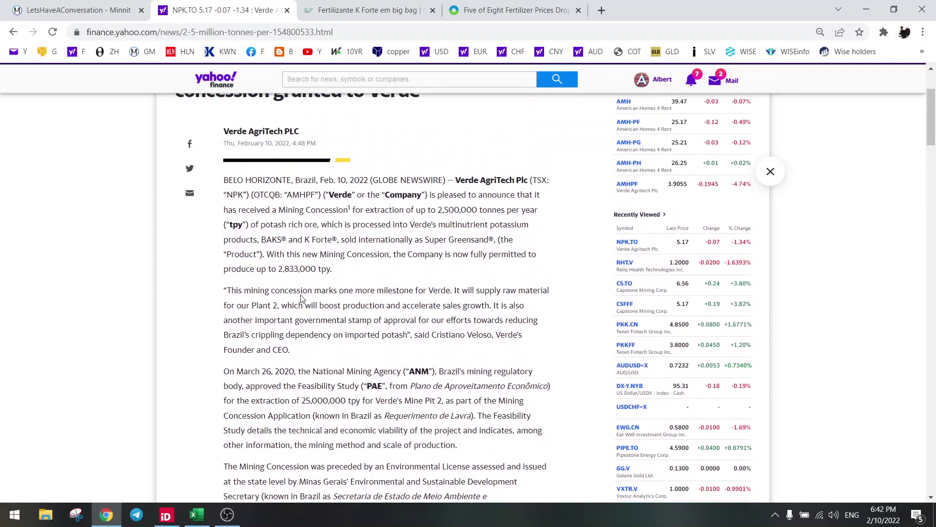
pyautogui.scroll(3, 301, 298)
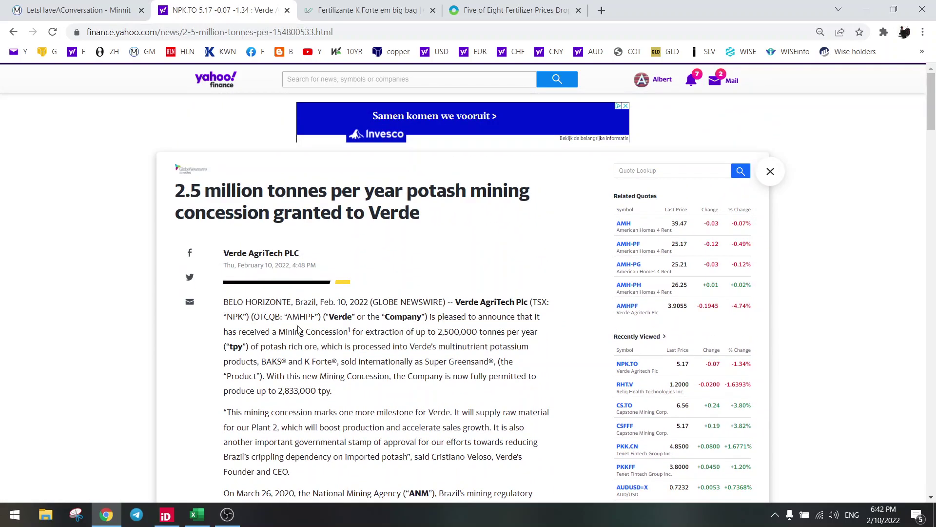
pyautogui.scroll(-9, 299, 329)
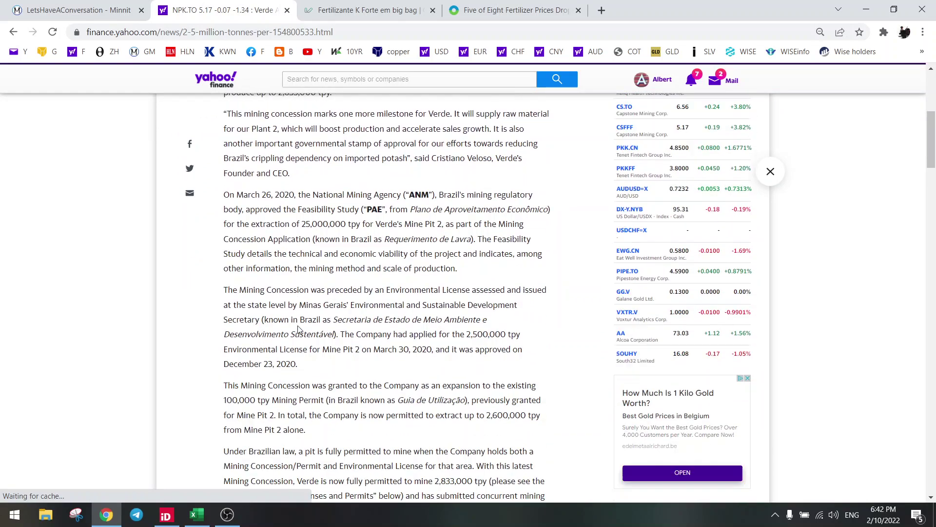